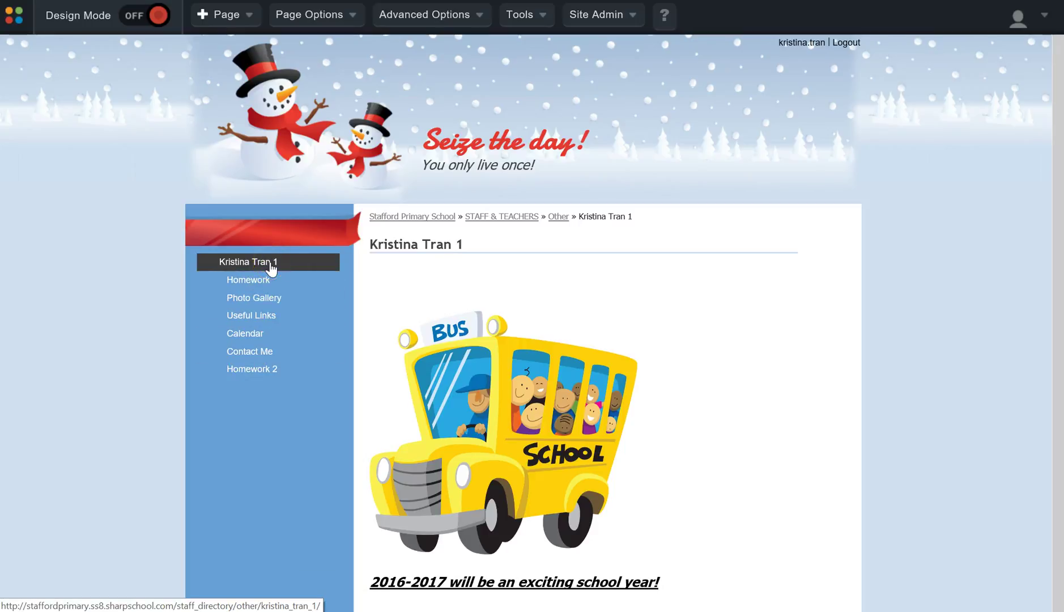
Step: In Page Status, set Homework, Photo Gallery, Calendar, Contact Me and Homework 2 to Hide Section
click(337, 16)
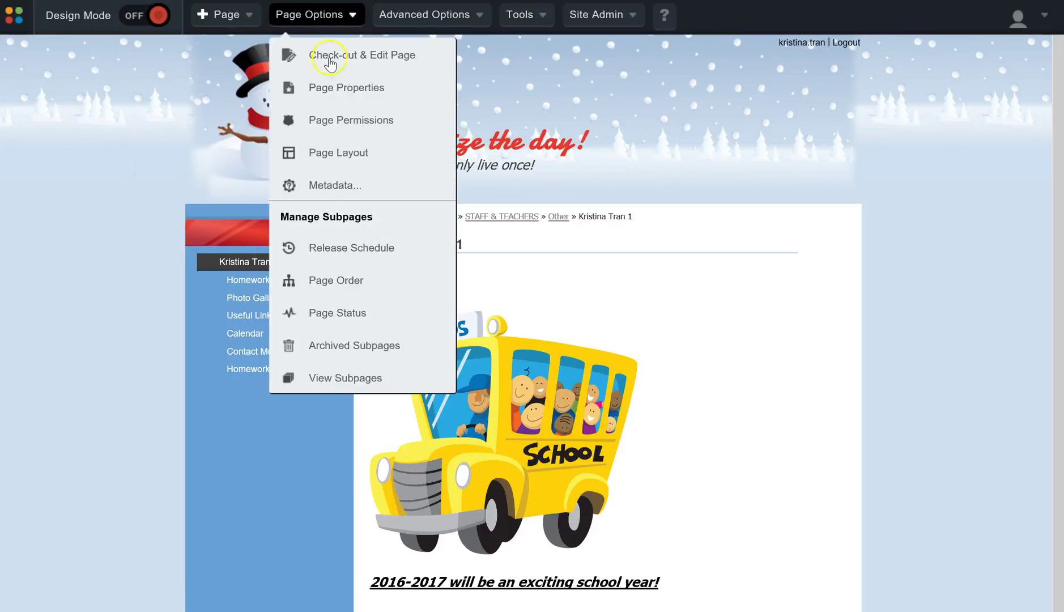
click(329, 315)
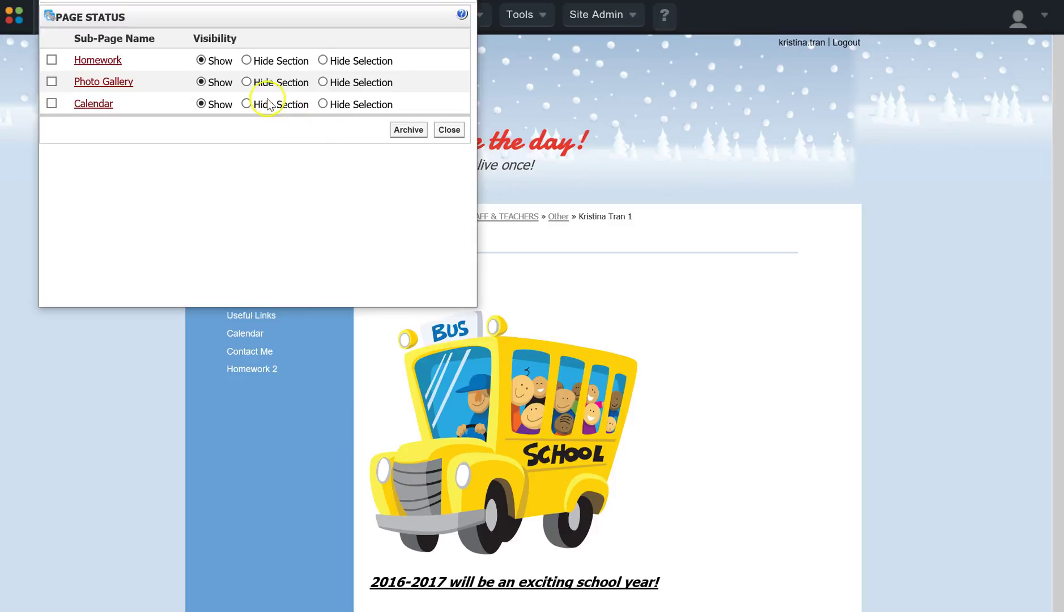
click(247, 61)
click(246, 83)
click(247, 126)
click(247, 148)
click(247, 169)
Step: Return Photo Gallery, Useful Links, Calendar and Contact Me to Show, keeping Homework 2 hidden
click(219, 170)
click(220, 148)
click(219, 126)
click(223, 83)
click(247, 169)
click(203, 105)
click(246, 169)
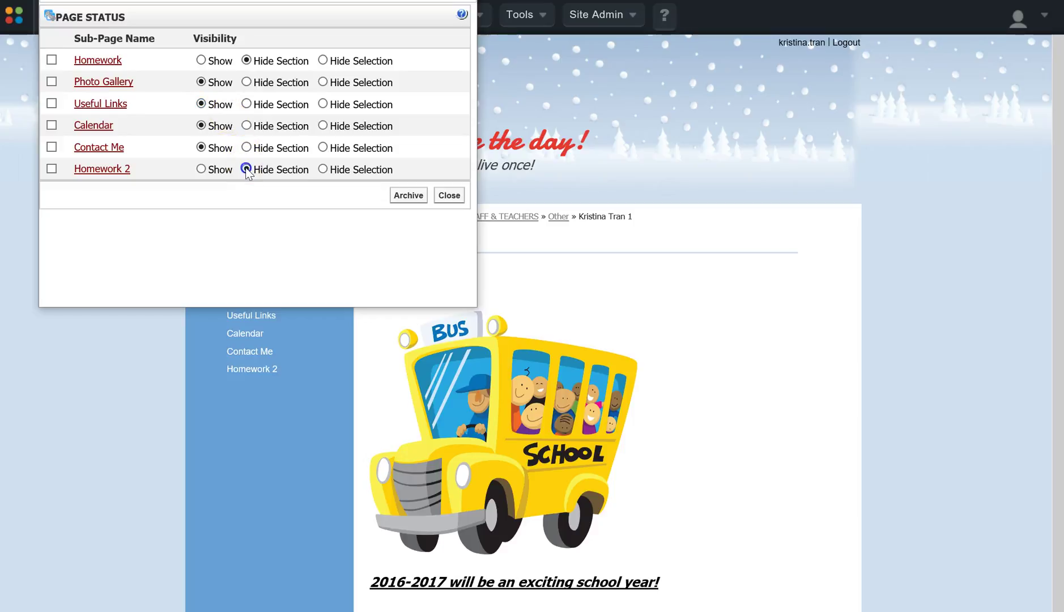
click(450, 196)
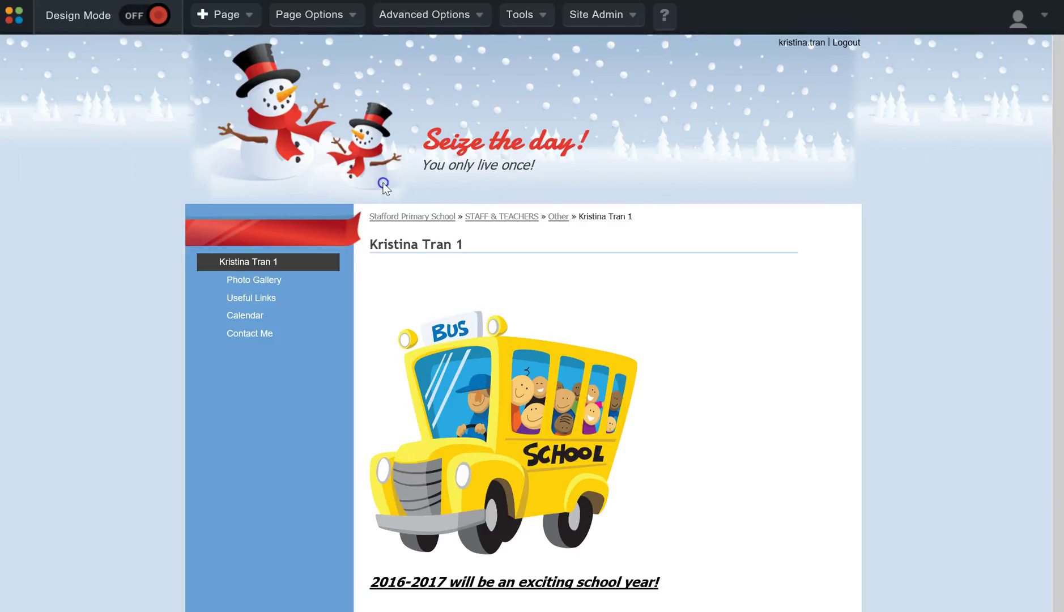
Step: Set Calendar to Show, then archive Photo Gallery, Useful Links, Calendar, Contact Me and Homework 2
click(334, 25)
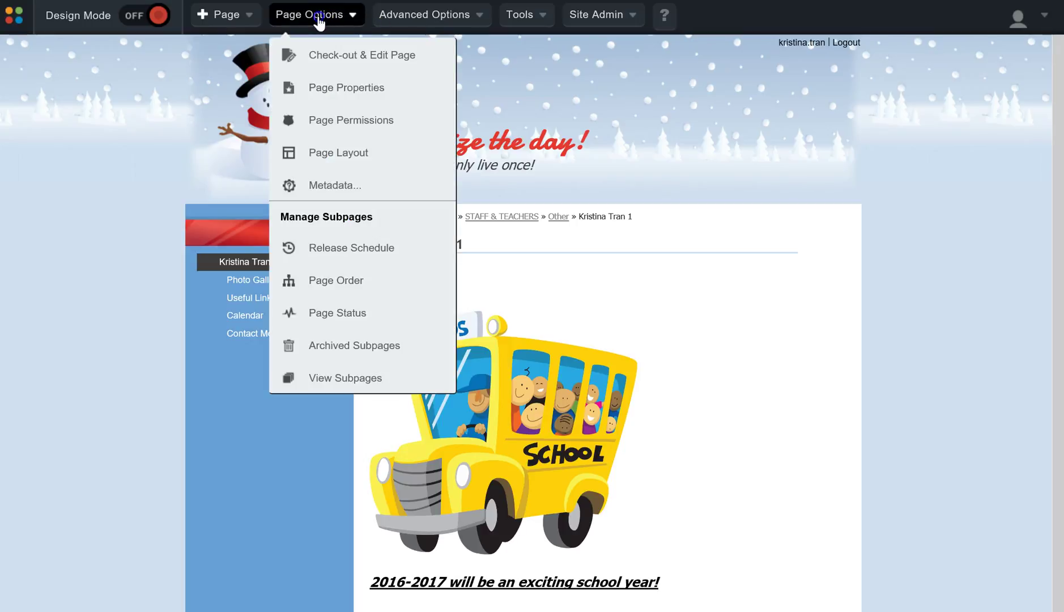
click(332, 314)
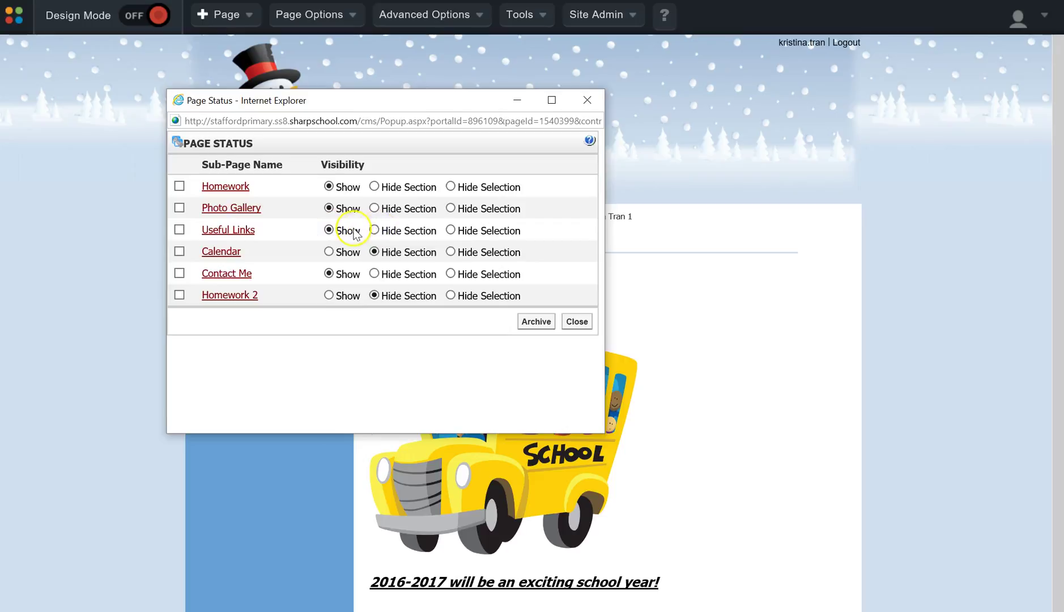
click(330, 252)
click(180, 229)
click(179, 252)
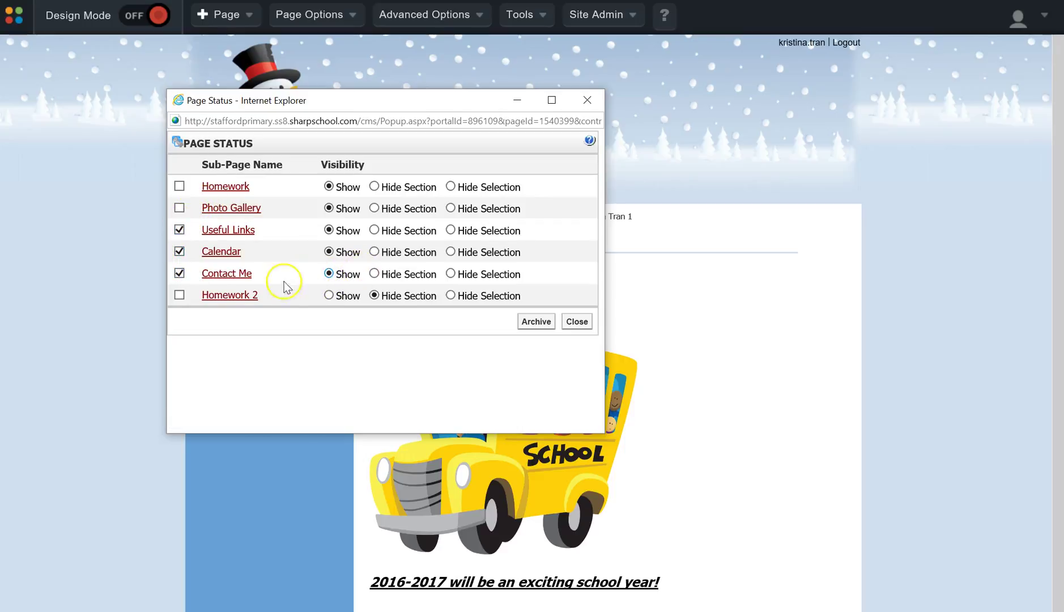
click(189, 296)
click(180, 209)
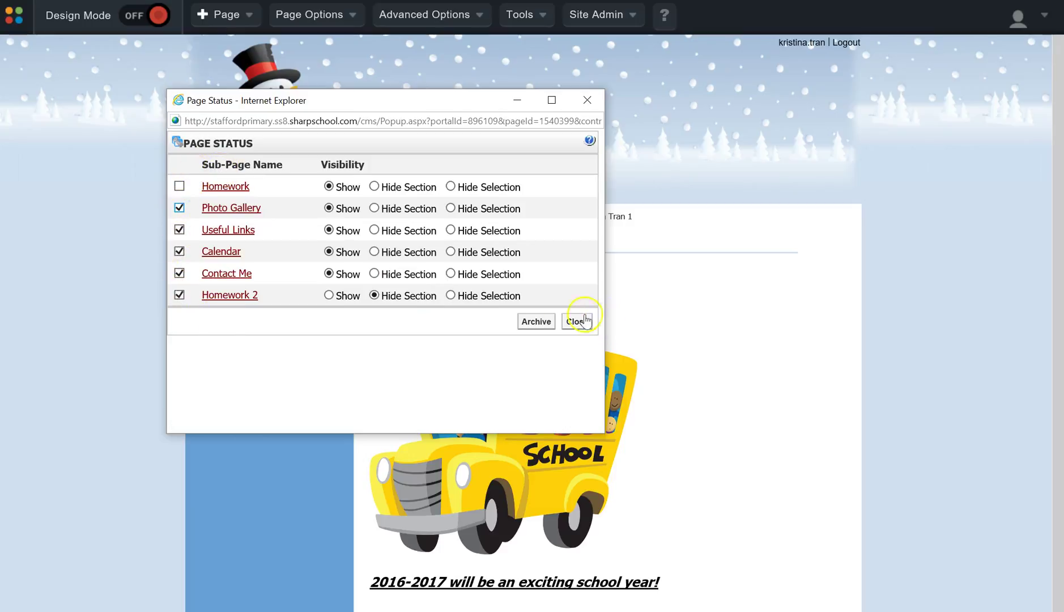
click(539, 323)
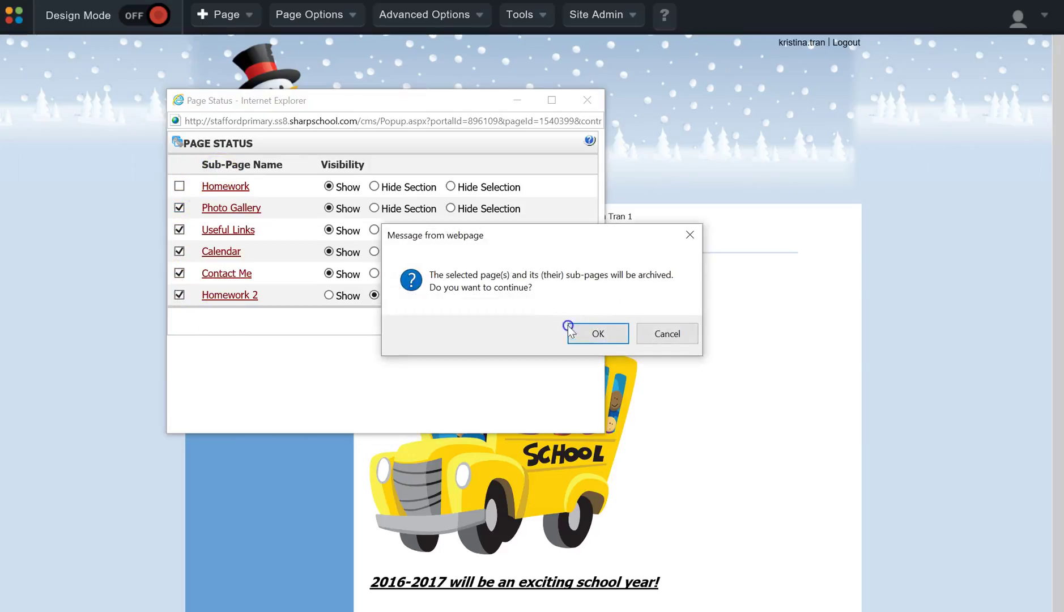
click(597, 335)
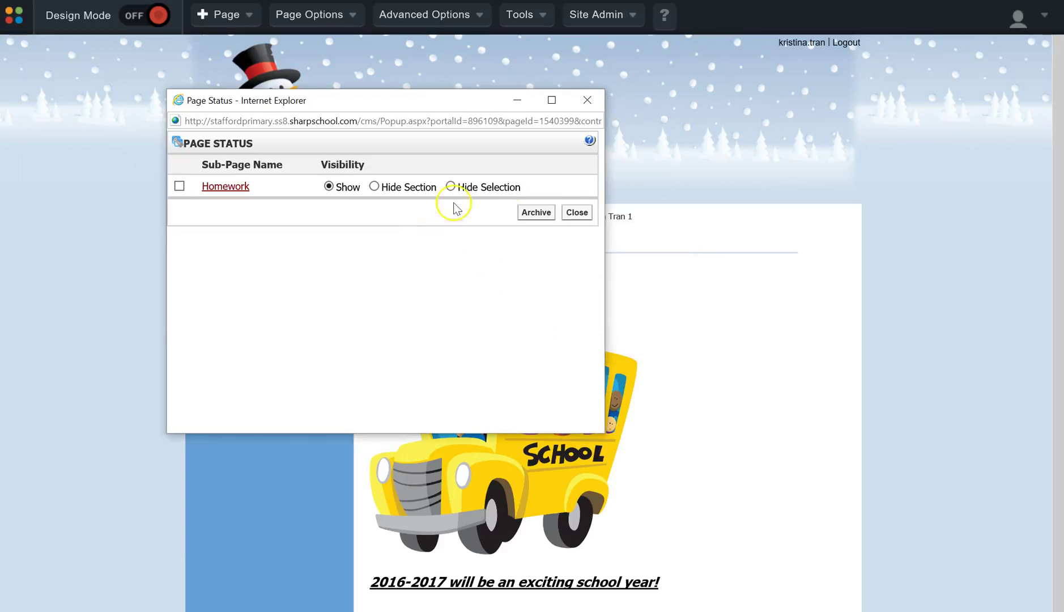
click(574, 214)
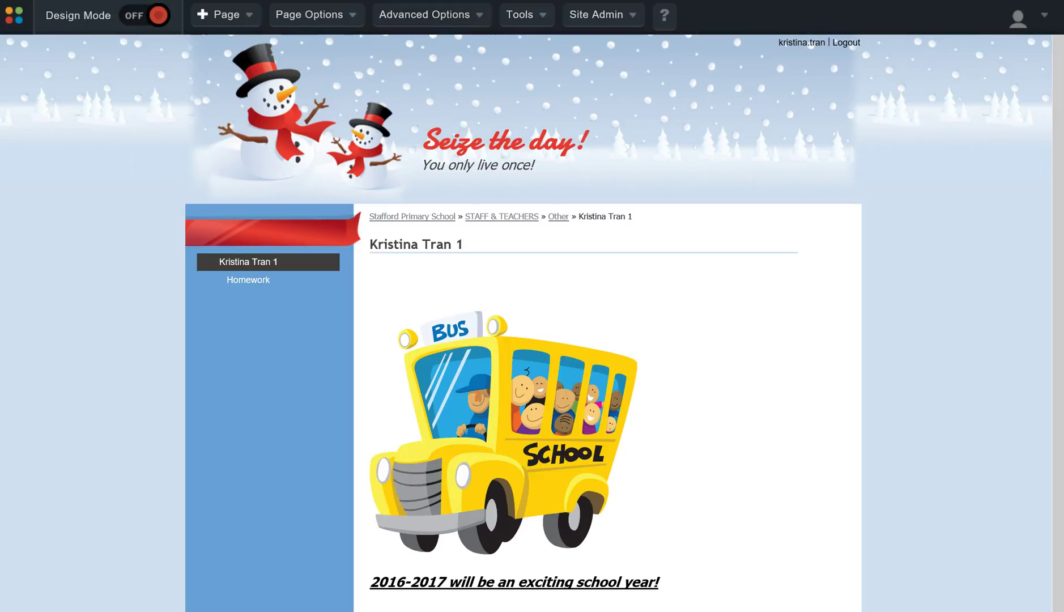
Step: Un-archive Contact Me-Archived from the Archived Subpages list and confirm with OK
click(316, 14)
click(384, 345)
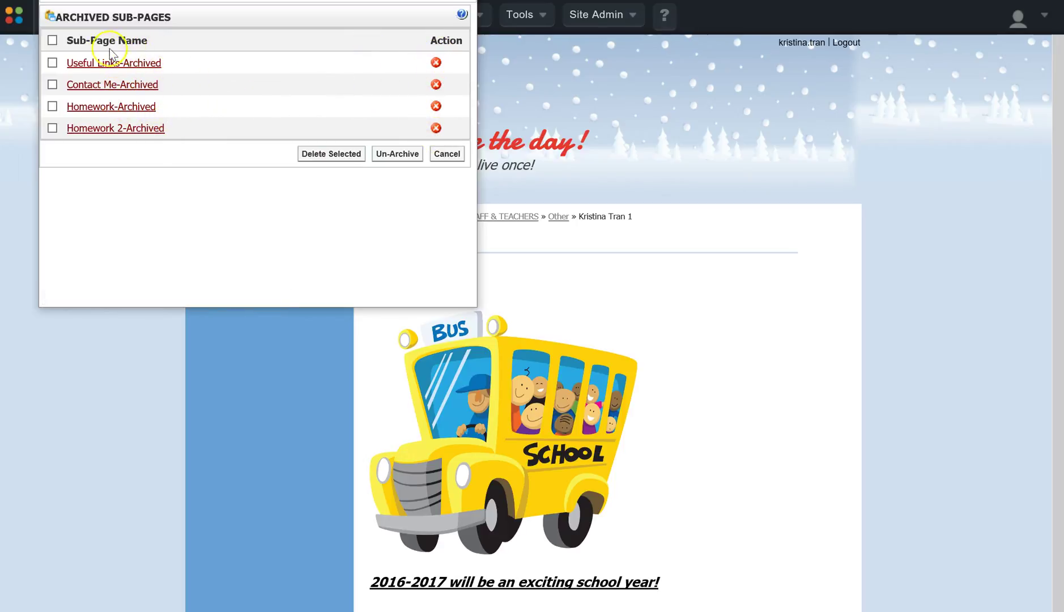
click(52, 85)
click(395, 156)
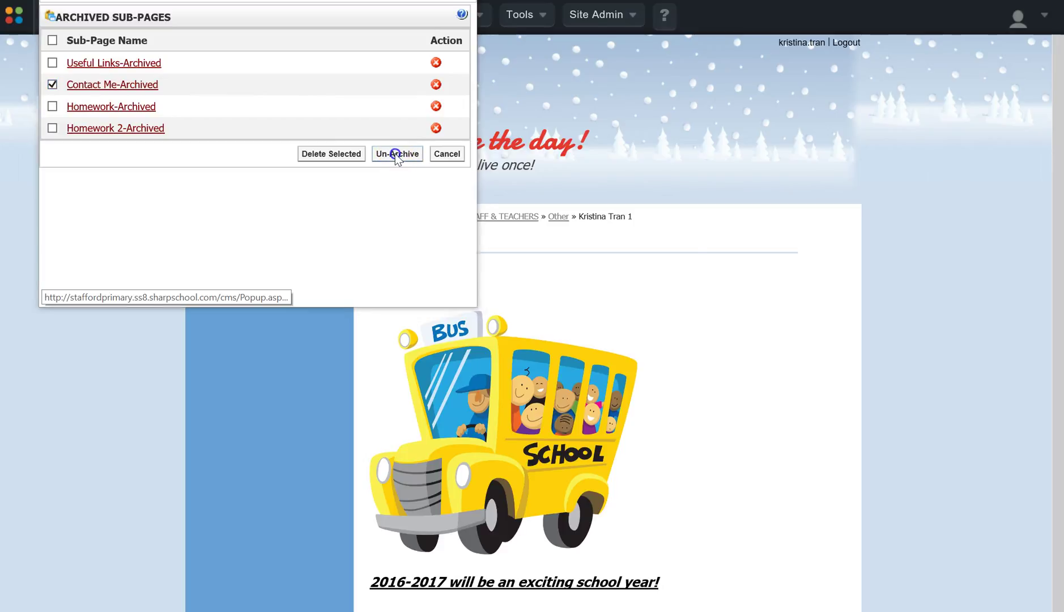
click(593, 340)
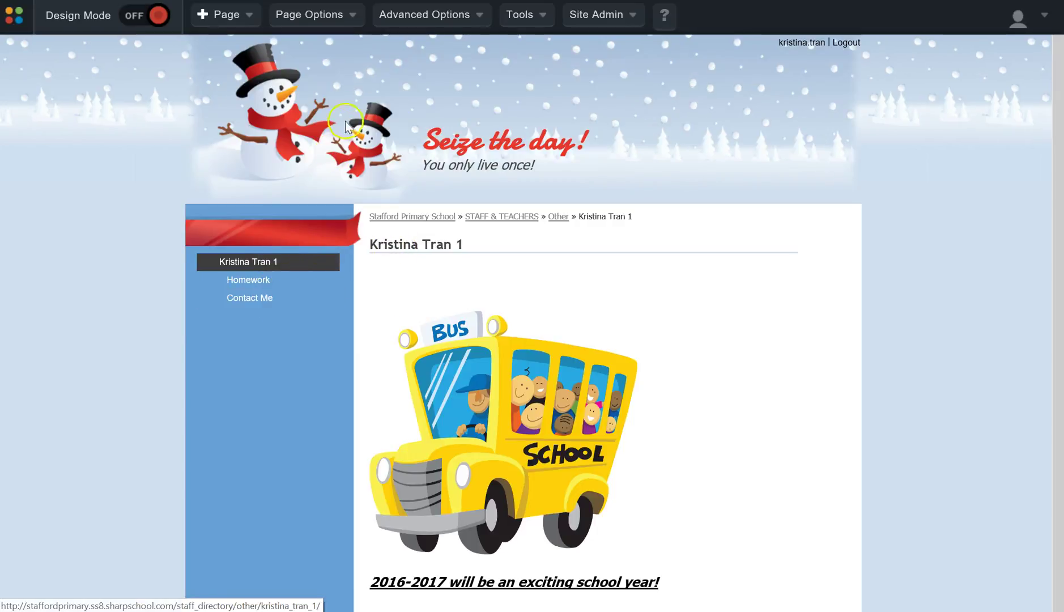
click(342, 19)
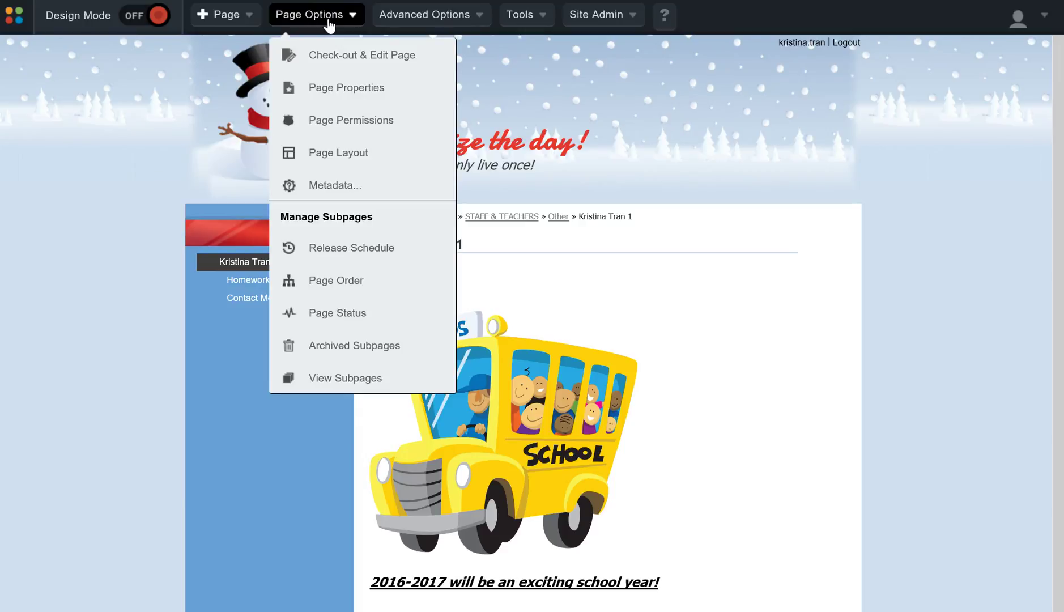
click(474, 164)
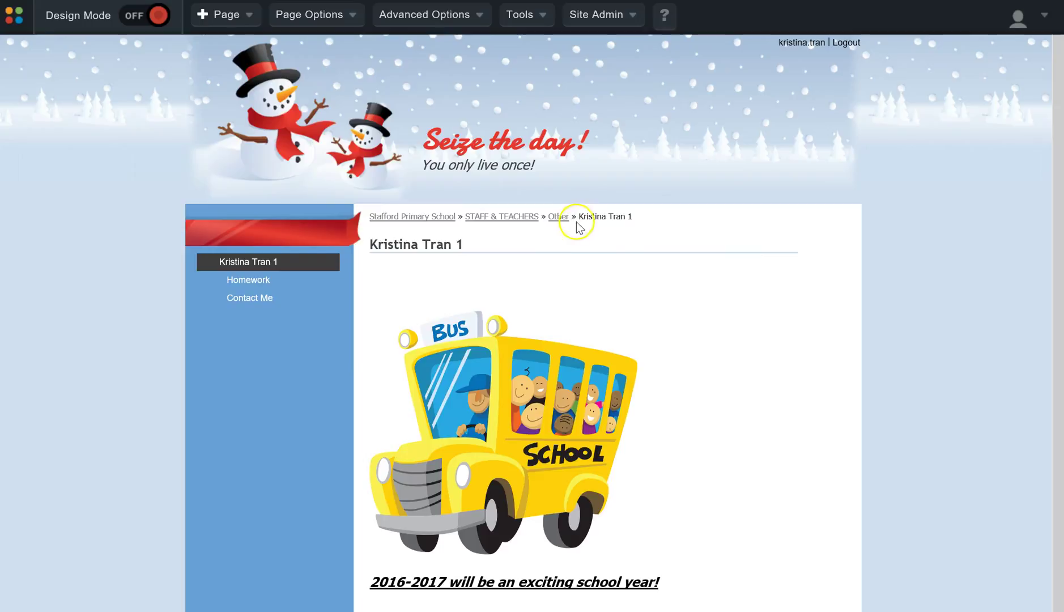
drag(368, 219, 632, 227)
click(666, 221)
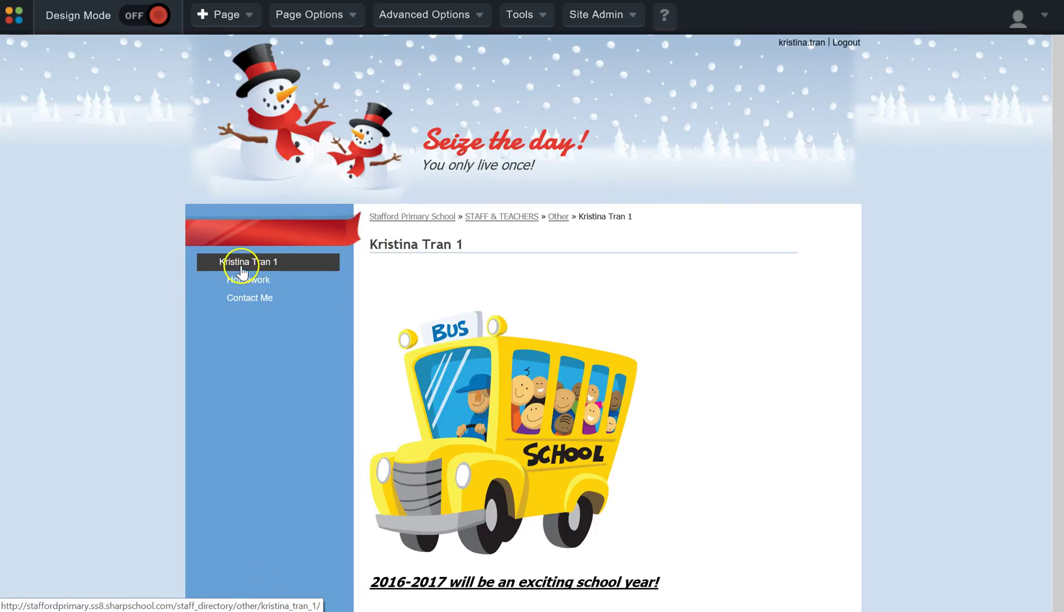
Step: Set the Homework subpage to Hide Section in Page Status and close the window
click(346, 16)
click(340, 315)
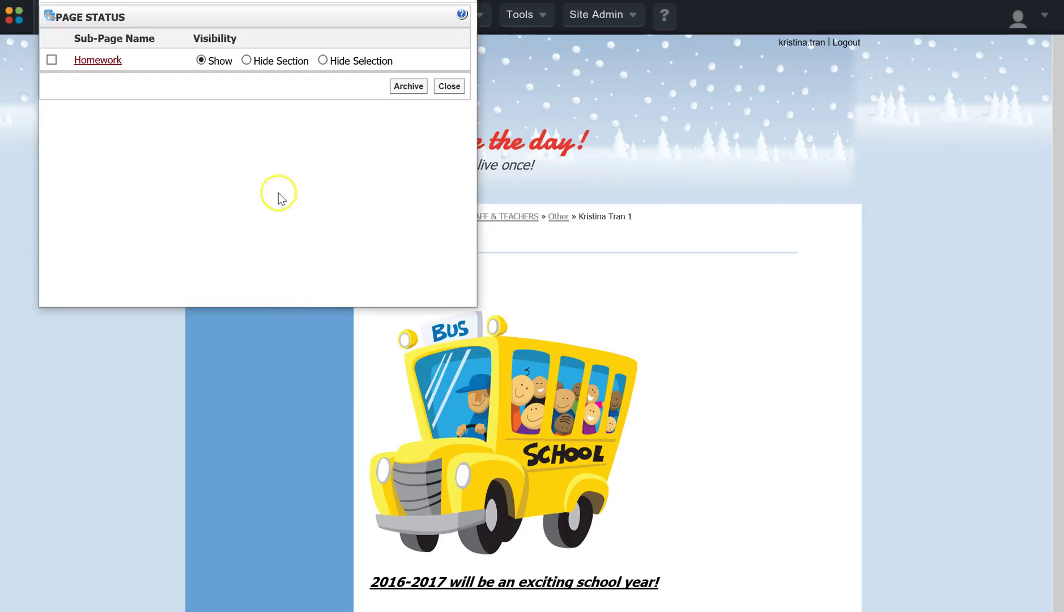
click(270, 62)
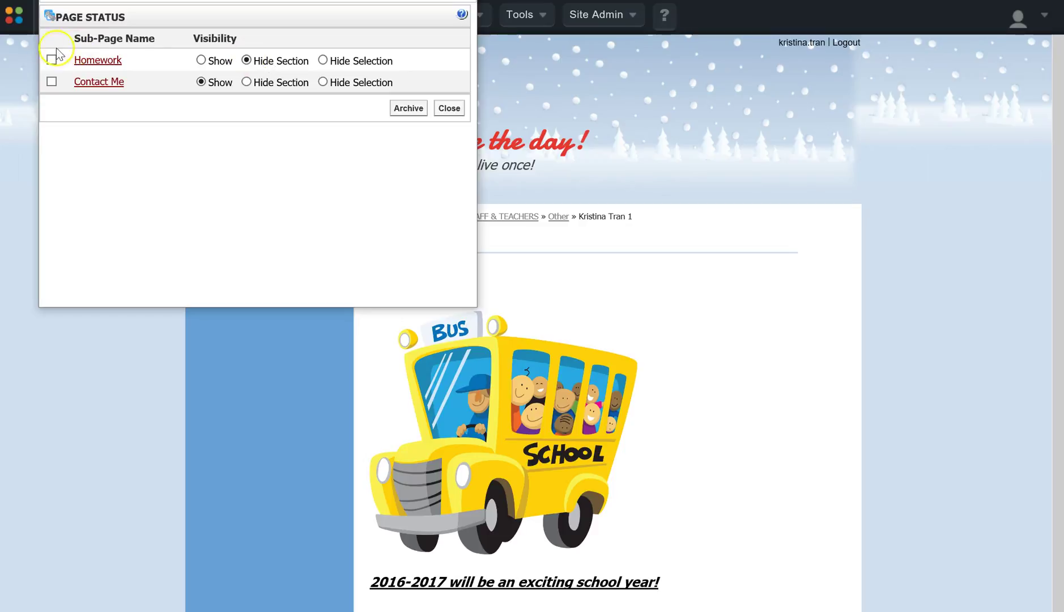
click(52, 82)
click(446, 113)
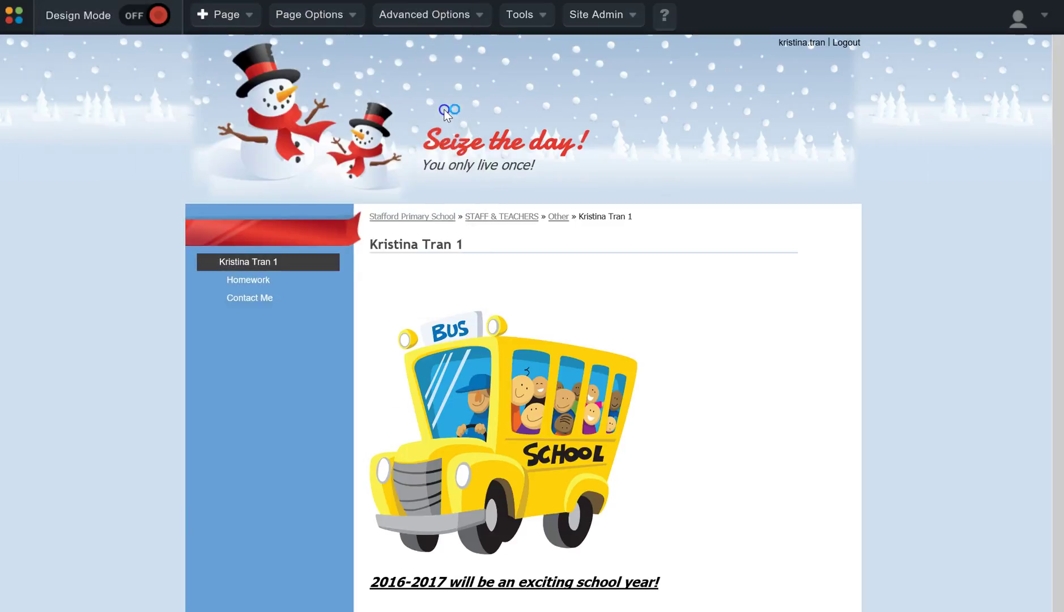